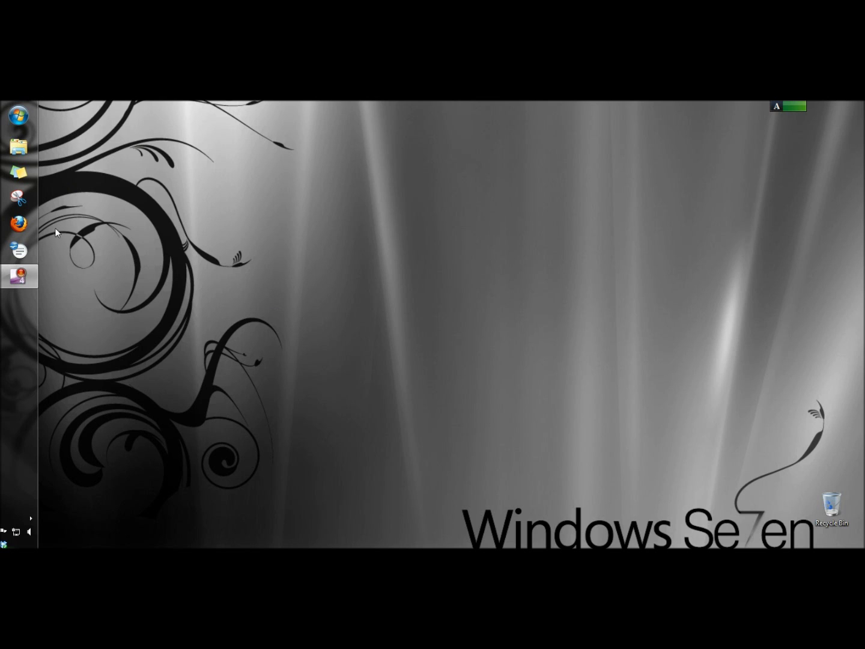
# - In Firefox, search Google for 'skydrive download' and open Microsoft's Download SkyDrive page
pyautogui.click(19, 223)
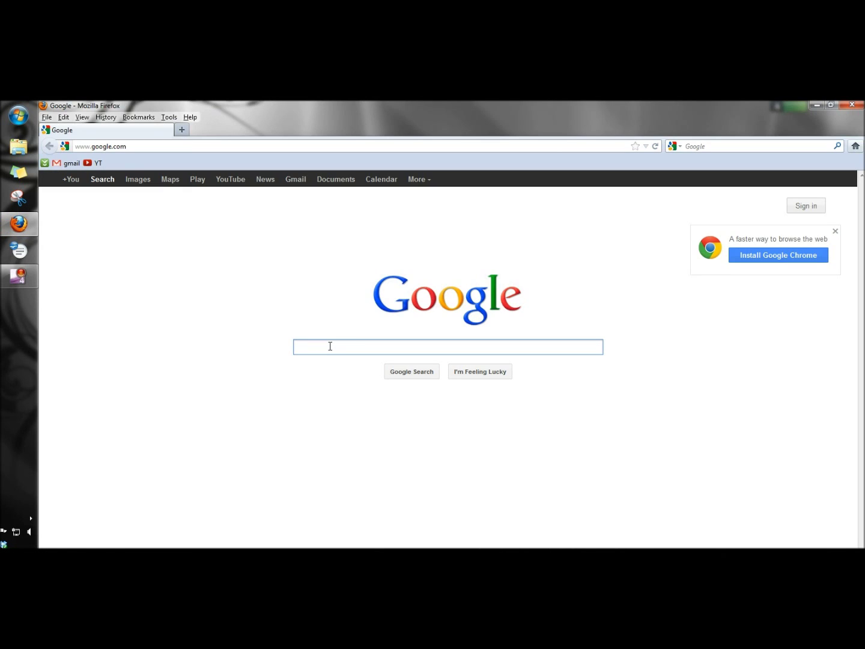
pyautogui.write('skydrive download')
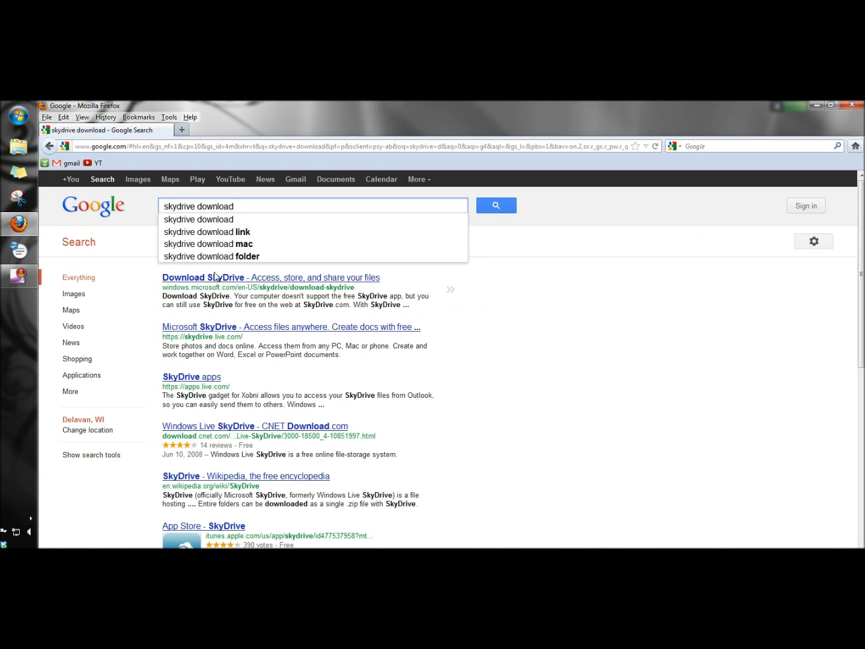
pyautogui.click(195, 278)
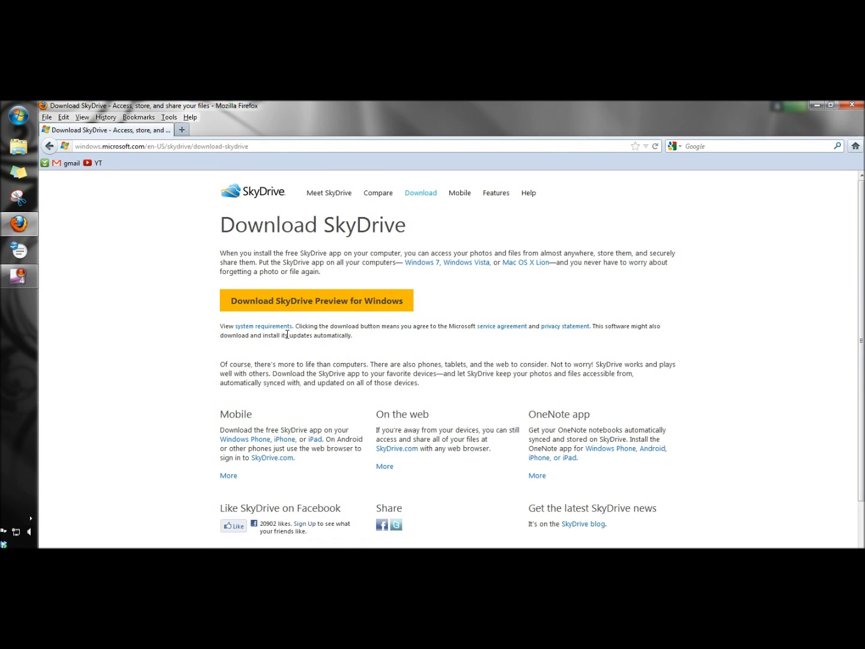
# - Download and save the SkyDrive Preview for Windows setup file, then run it
pyautogui.click(311, 303)
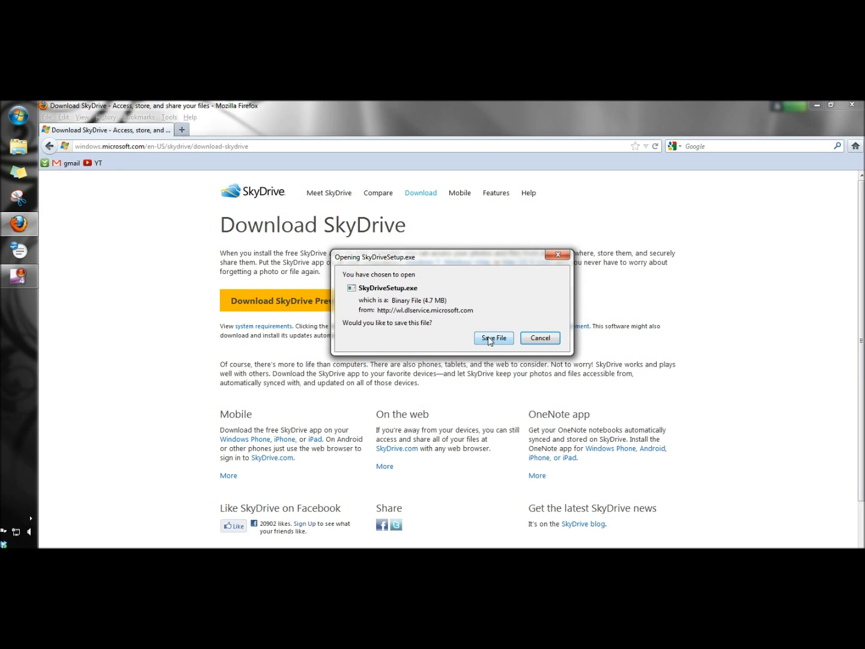
pyautogui.click(491, 338)
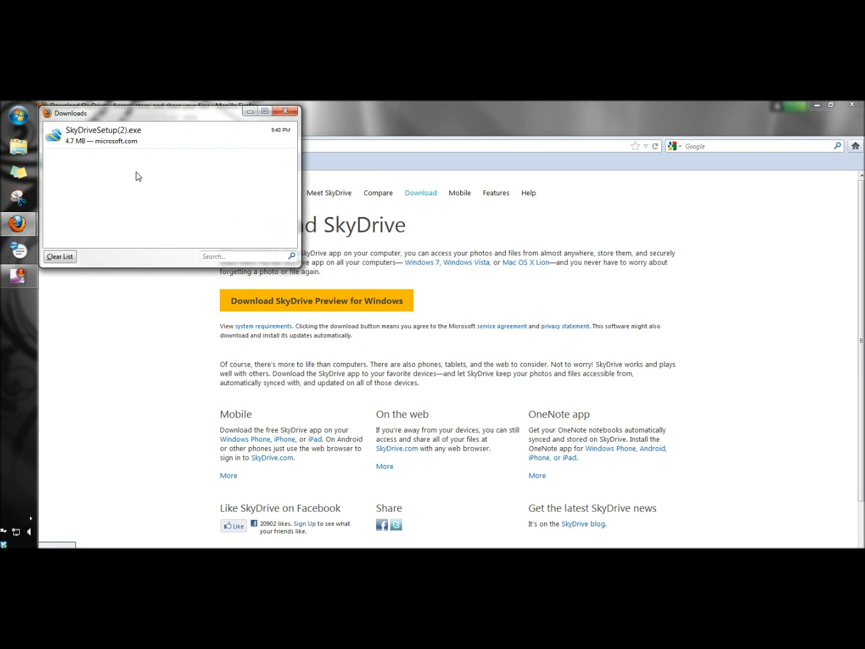
pyautogui.doubleClick(173, 143)
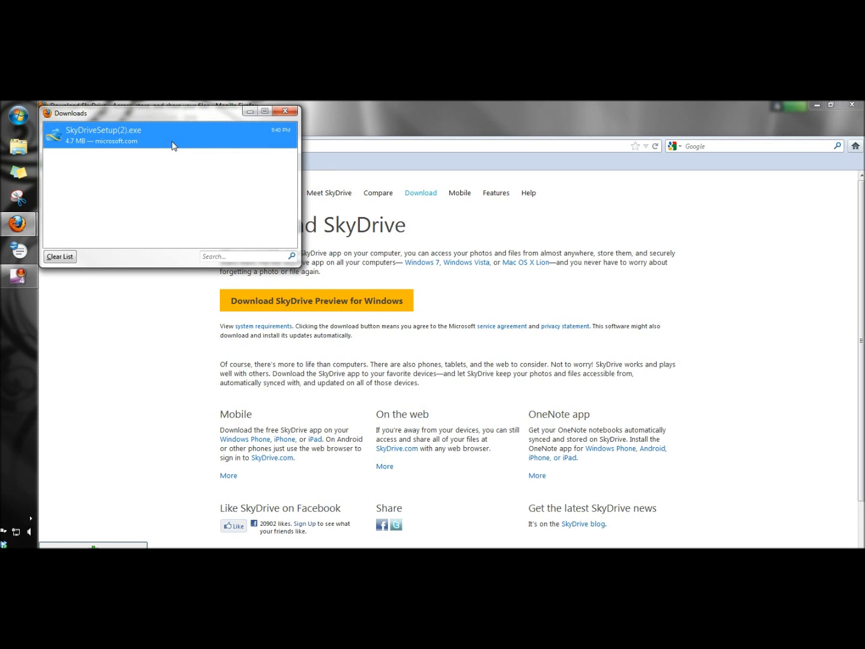
pyautogui.click(480, 358)
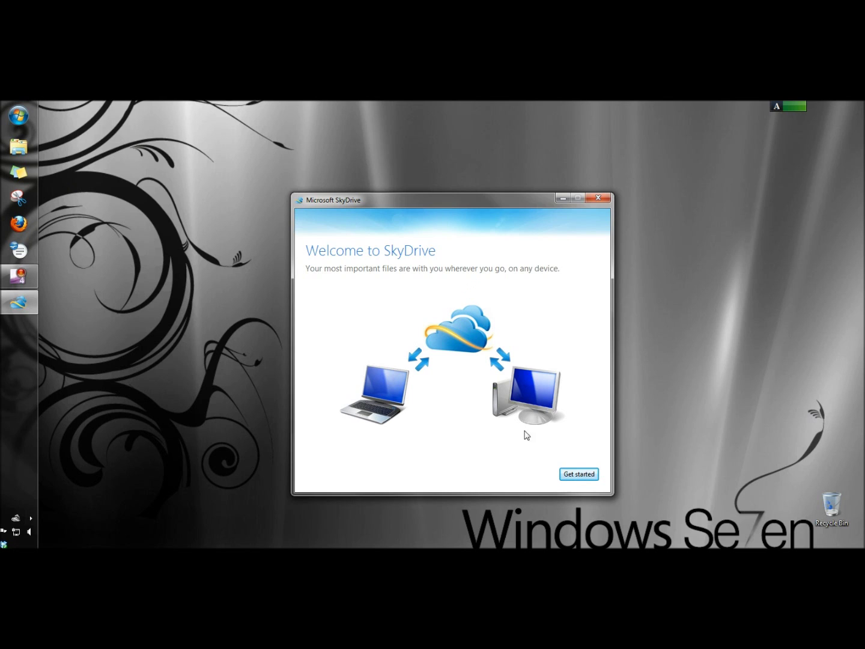
# - Sign in with the Windows Live ID, keep the default SkyDrive folder location, and finish setup
pyautogui.click(574, 475)
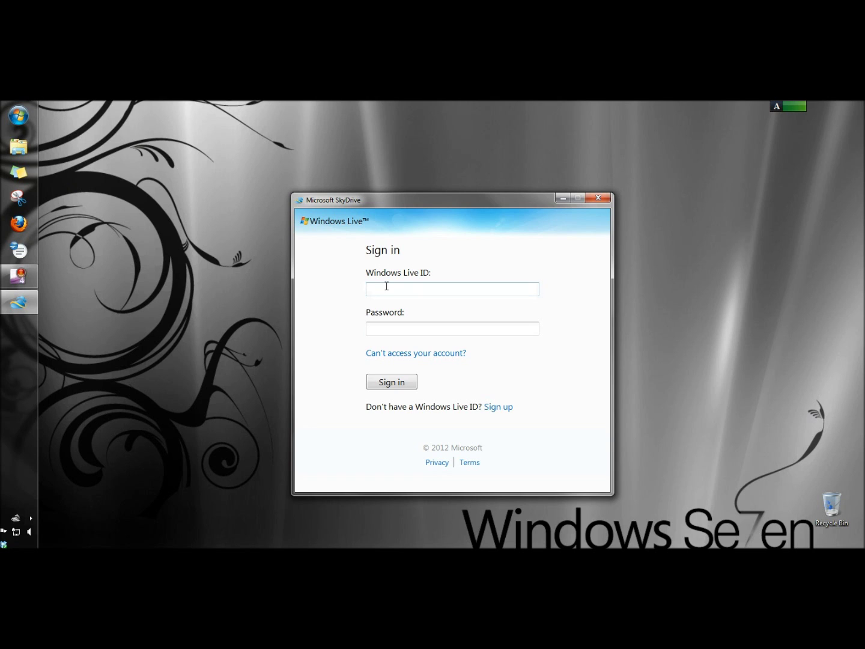
pyautogui.write('sam')
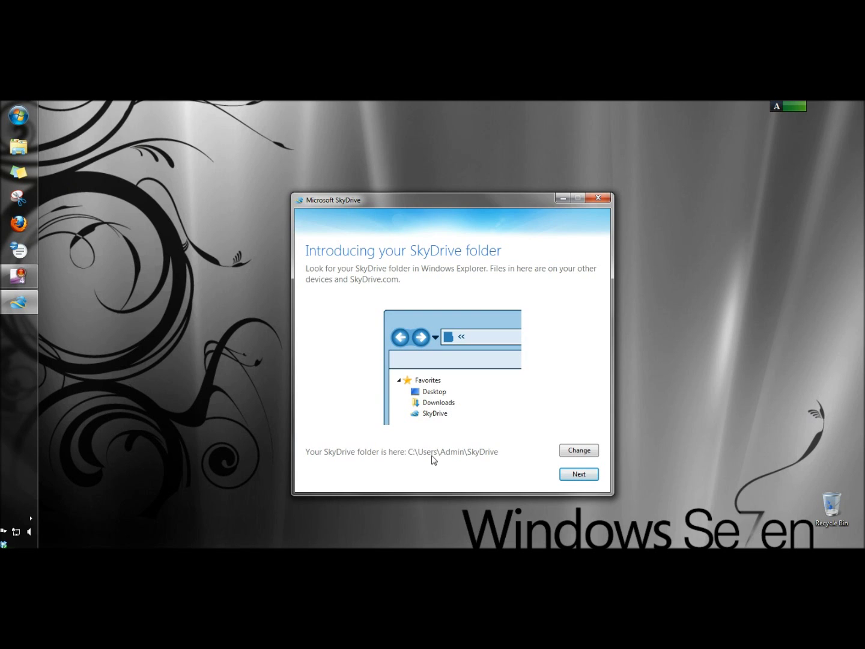
pyautogui.click(574, 475)
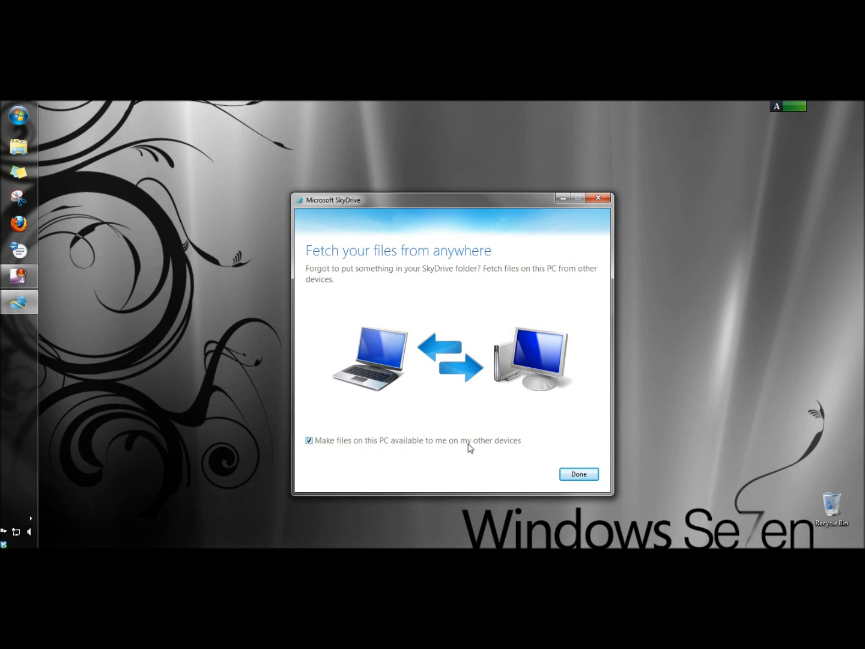
pyautogui.click(579, 474)
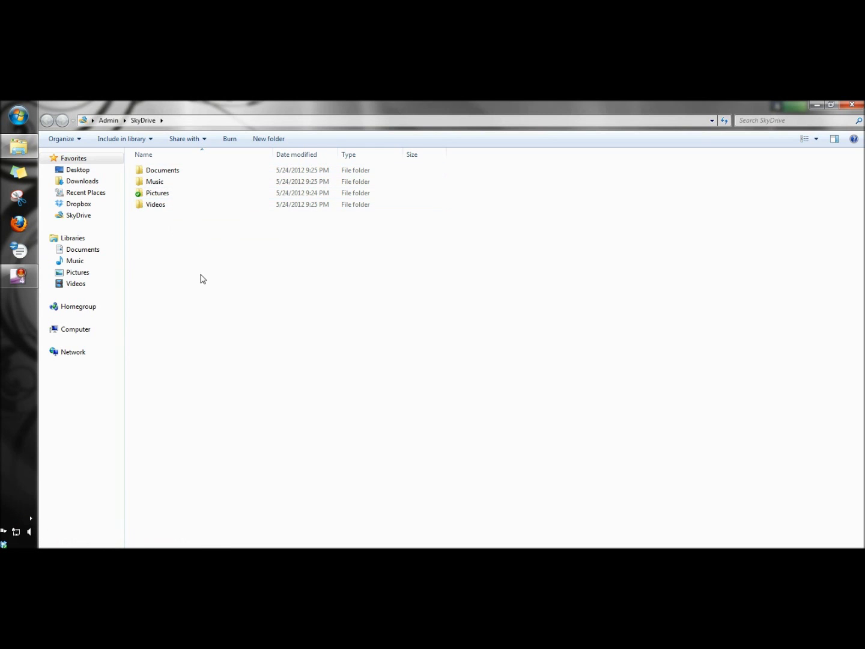
pyautogui.rightClick(183, 246)
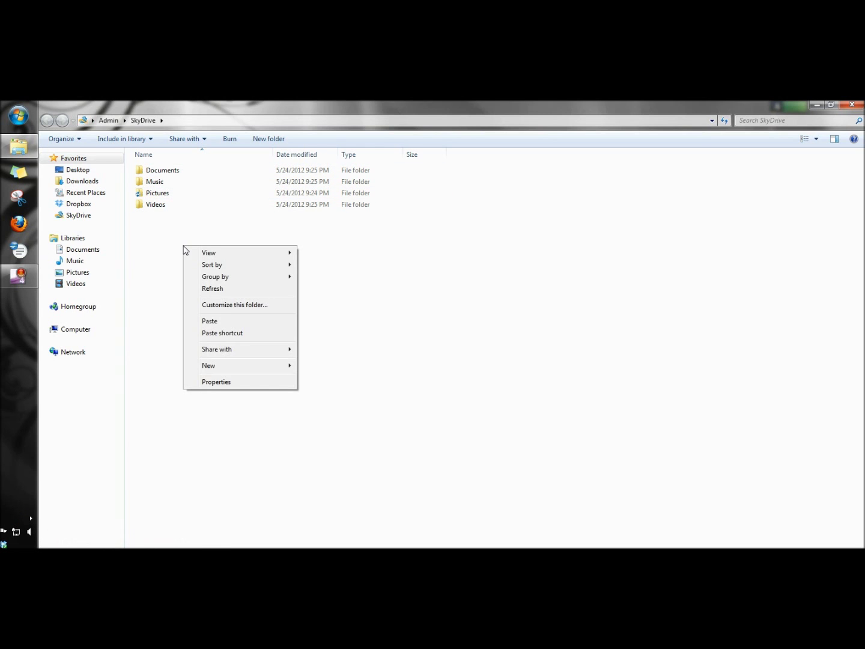
pyautogui.moveTo(207, 368)
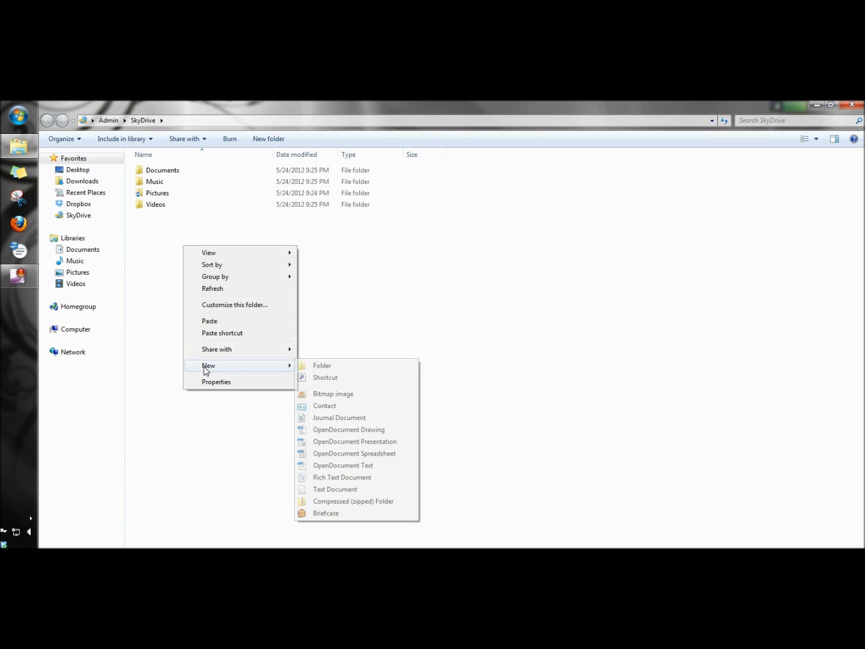
pyautogui.click(331, 368)
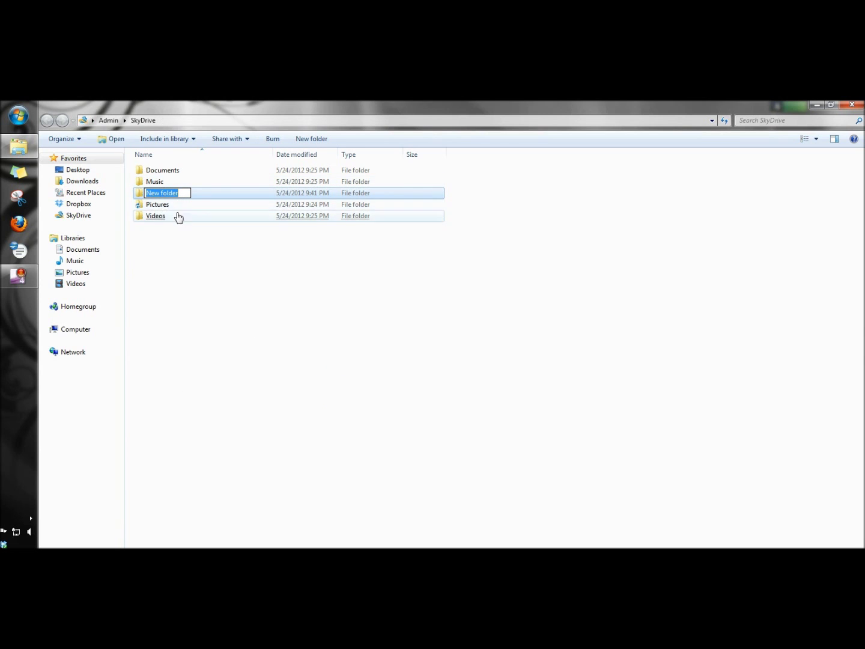
pyautogui.click(174, 240)
pyautogui.click(151, 192)
pyautogui.press('Delete')
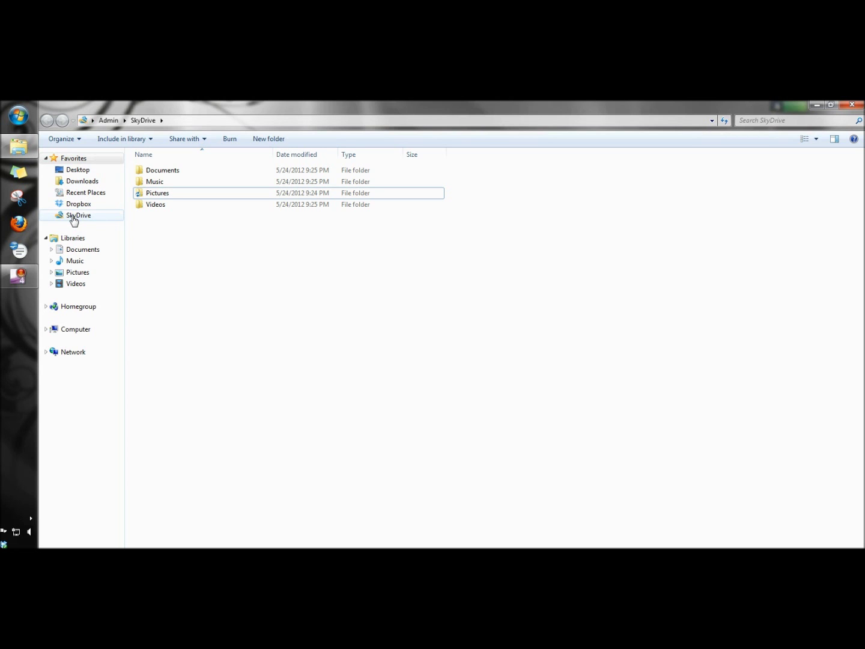
# - Look through the synced Documents, Pictures, Videos and Music folders, then close Explorer and reopen Firefox
pyautogui.click(88, 251)
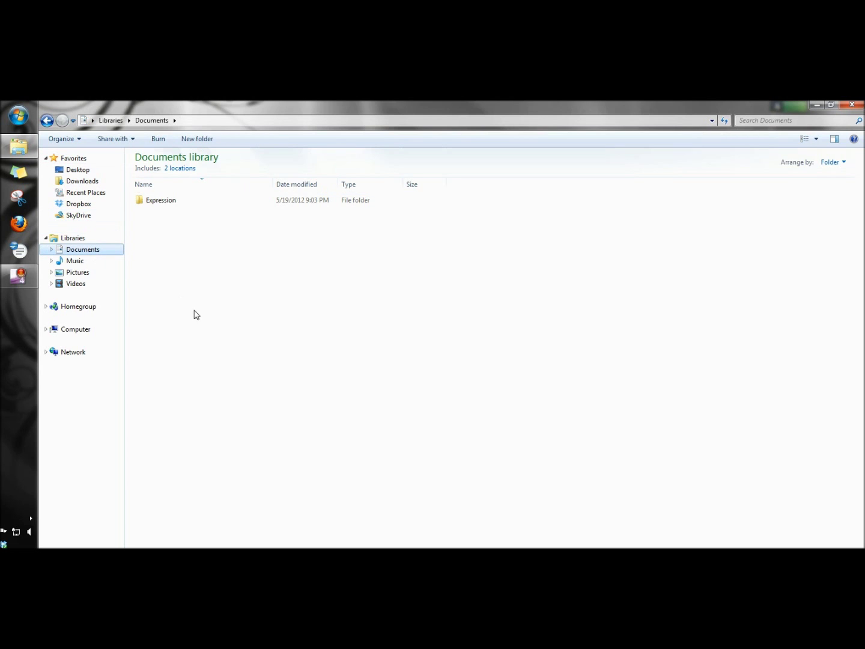
pyautogui.click(73, 217)
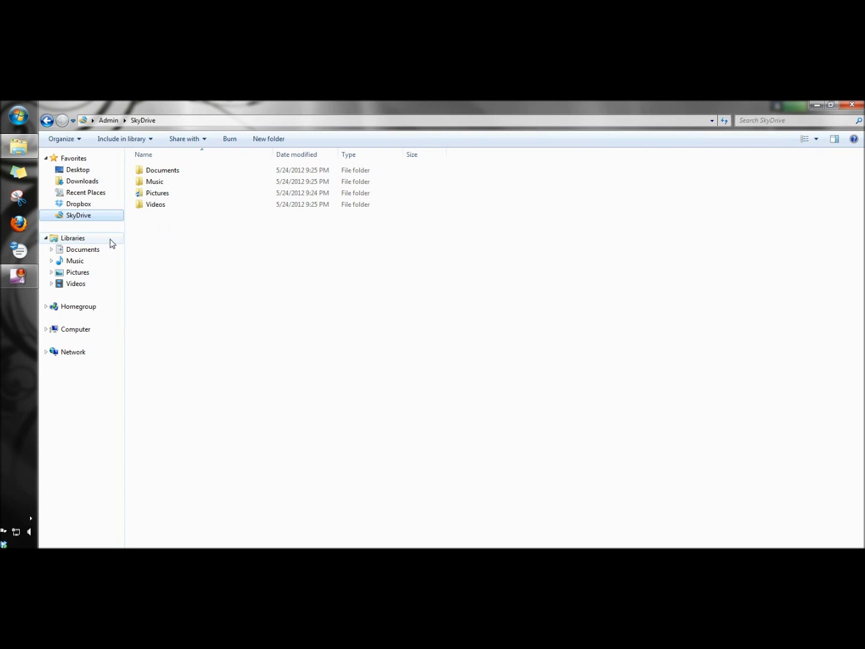
pyautogui.click(147, 193)
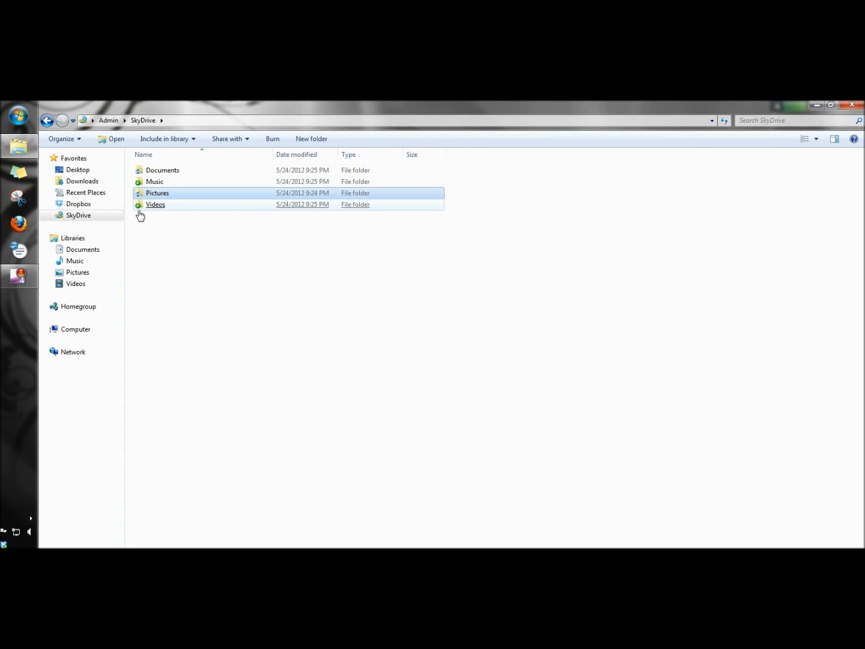
pyautogui.click(140, 208)
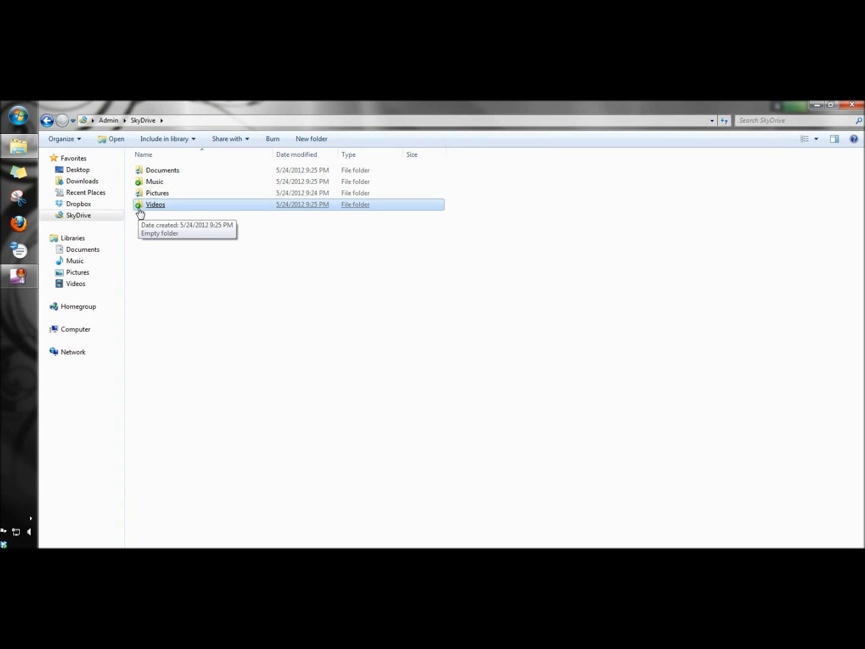
pyautogui.click(143, 182)
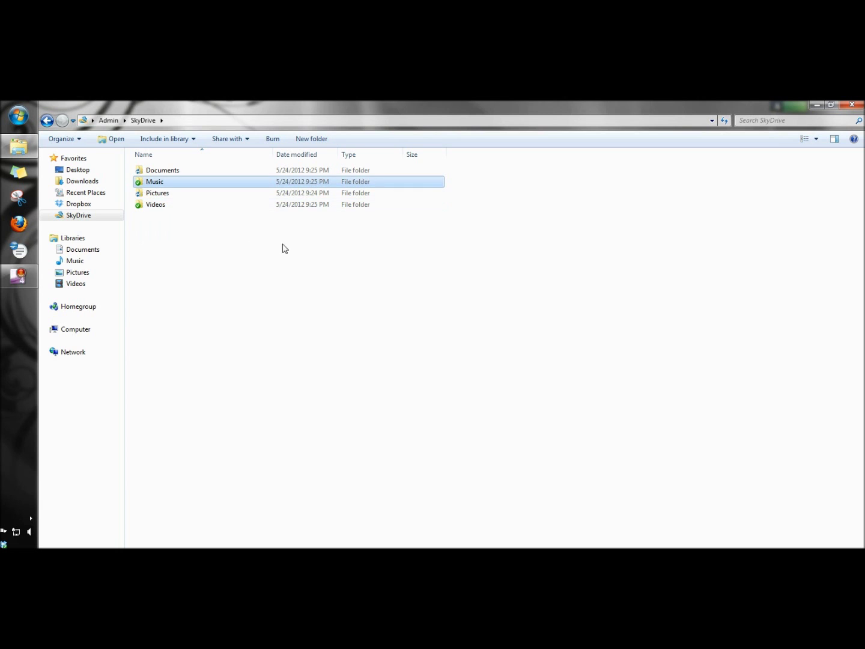
pyautogui.click(853, 107)
pyautogui.click(24, 225)
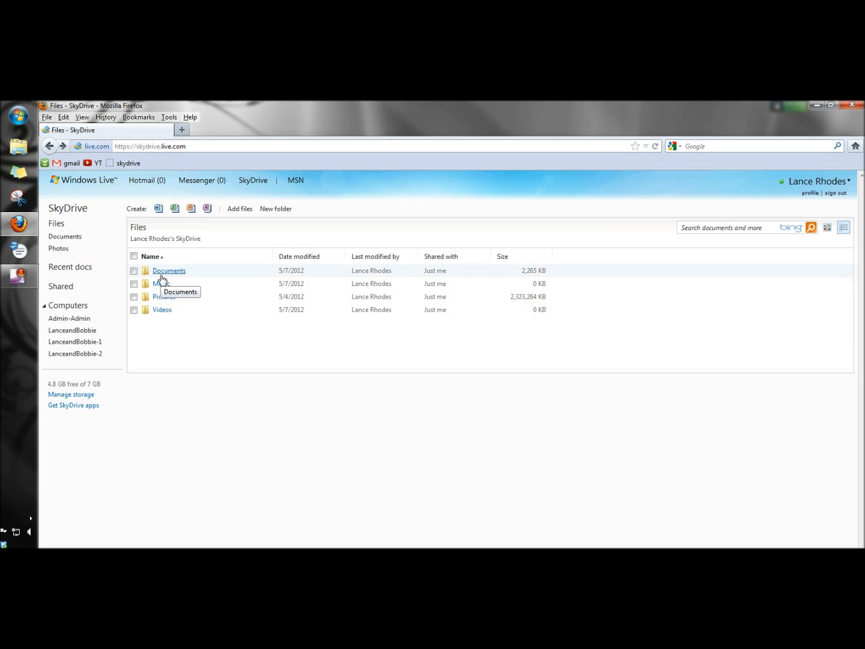
# - Start an Add files upload on the SkyDrive Files page, then cancel the File Upload dialog
pyautogui.click(239, 210)
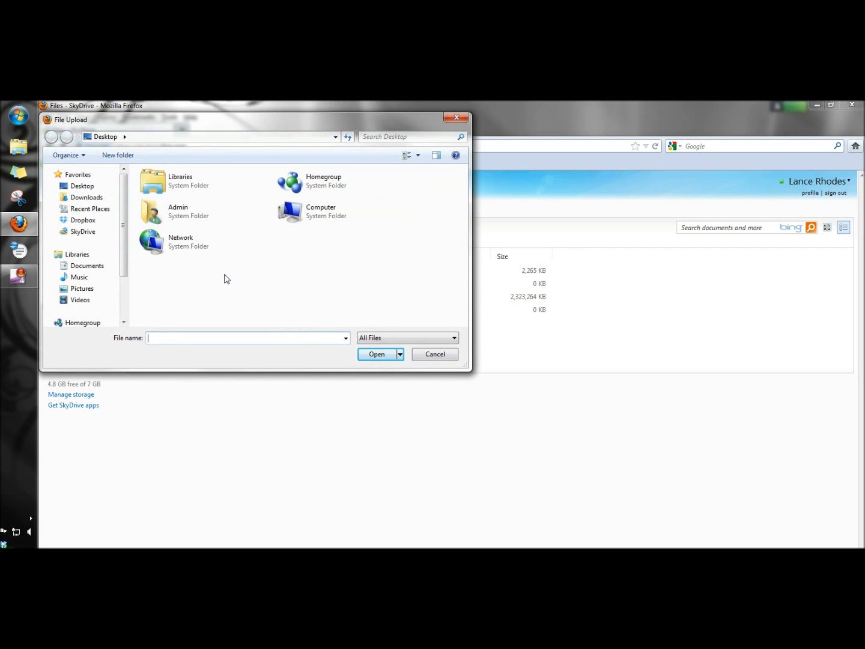
pyautogui.click(431, 355)
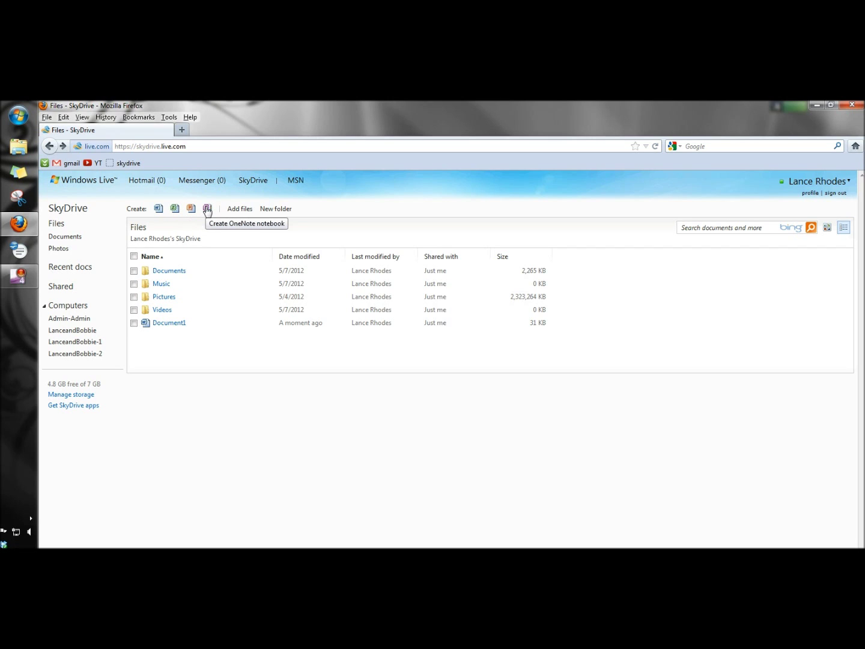
# - Create Document2 as a new online Word document, return to the Files list and select Document1
pyautogui.click(159, 209)
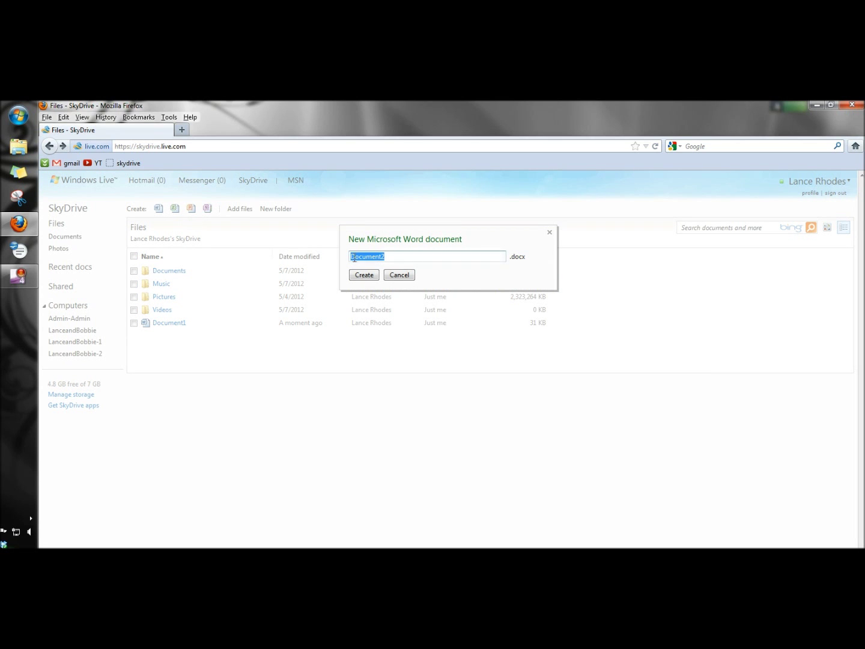
pyautogui.click(367, 277)
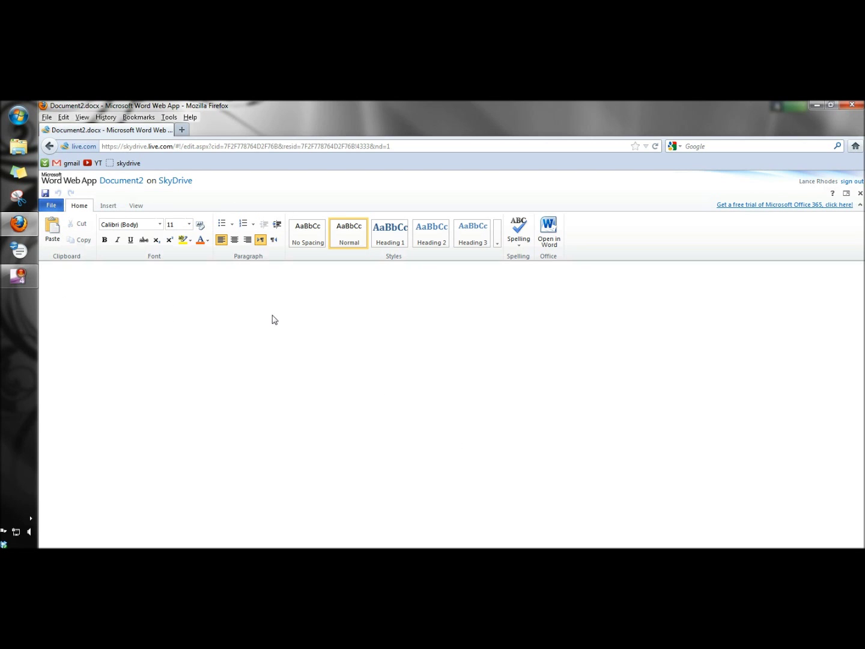
pyautogui.click(50, 146)
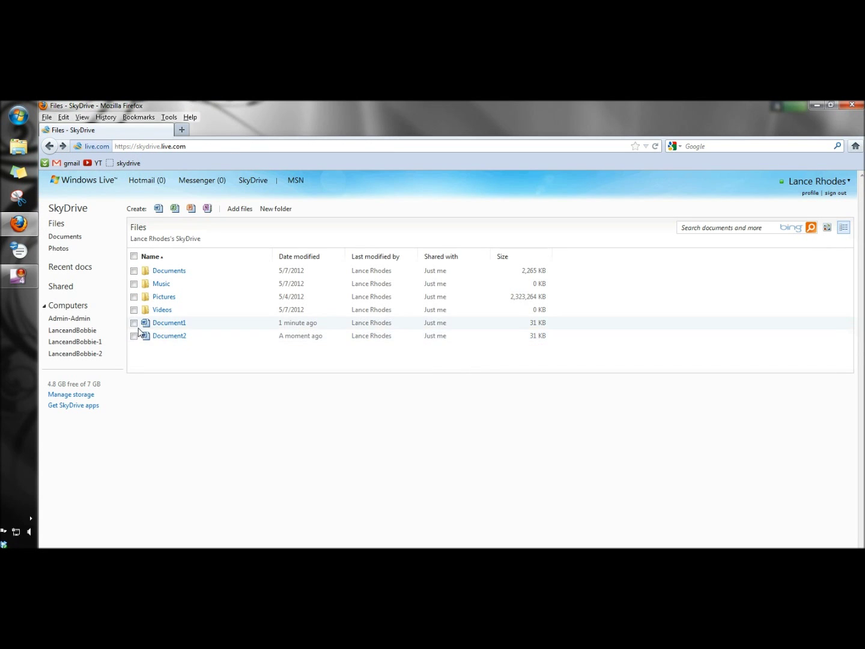
pyautogui.click(134, 322)
# - Select both documents, then browse the Documents, Photos, Recent docs, Shared and Computers views
pyautogui.click(134, 336)
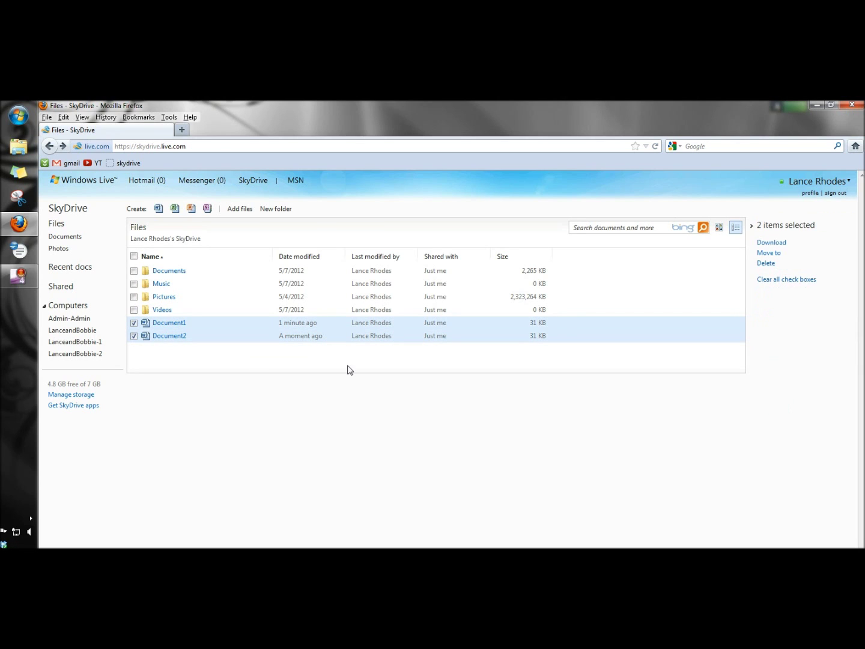
pyautogui.click(65, 236)
pyautogui.click(62, 249)
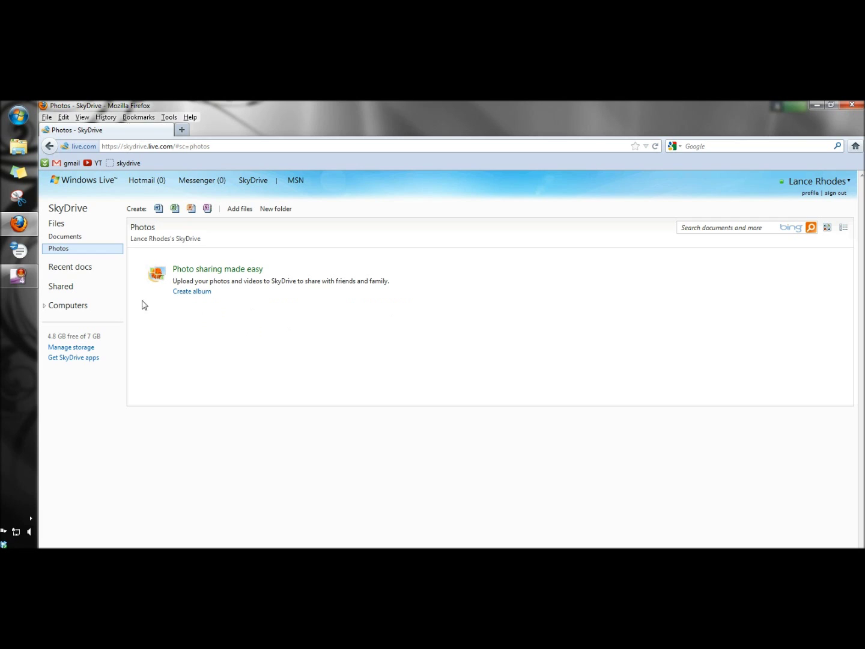
pyautogui.click(78, 271)
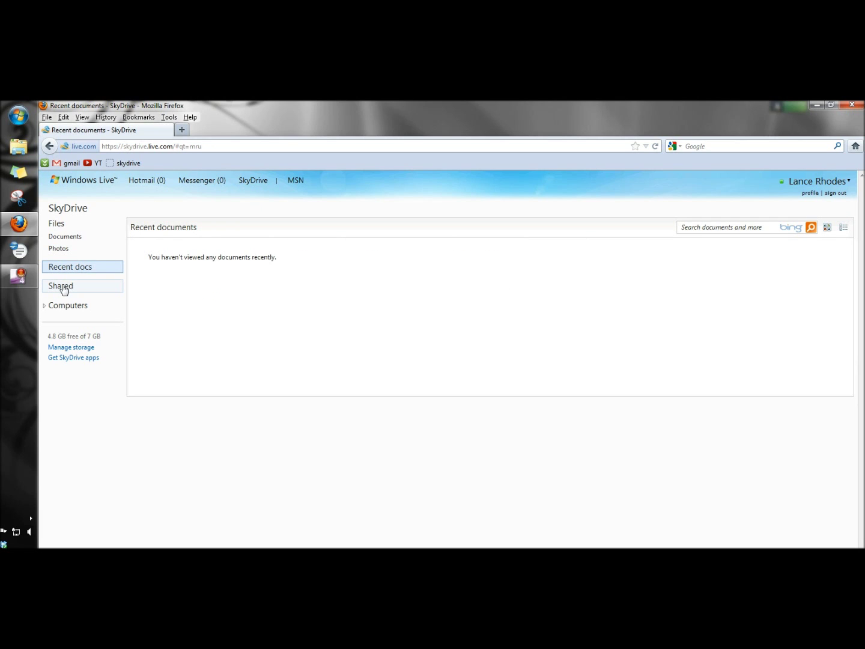
pyautogui.click(63, 287)
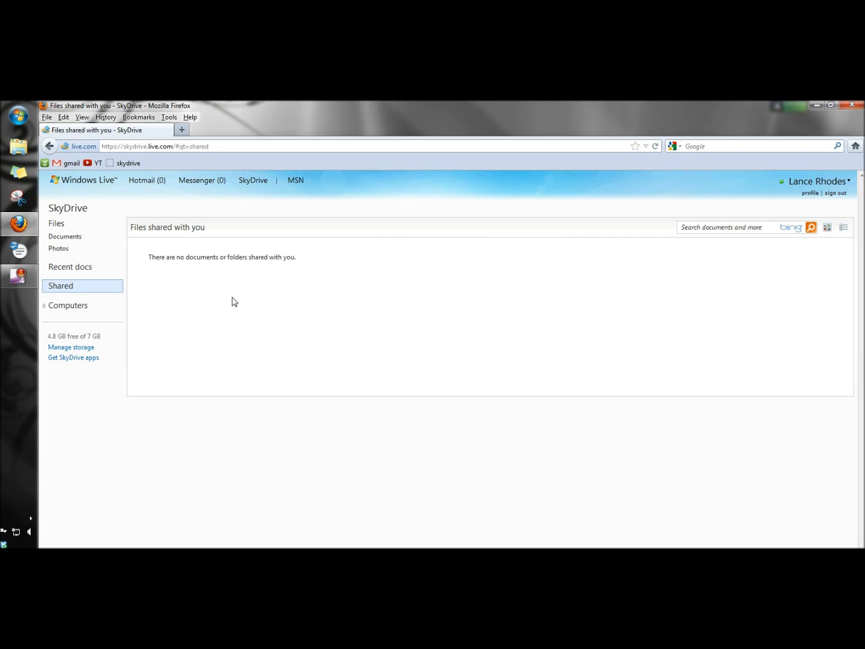
pyautogui.click(46, 308)
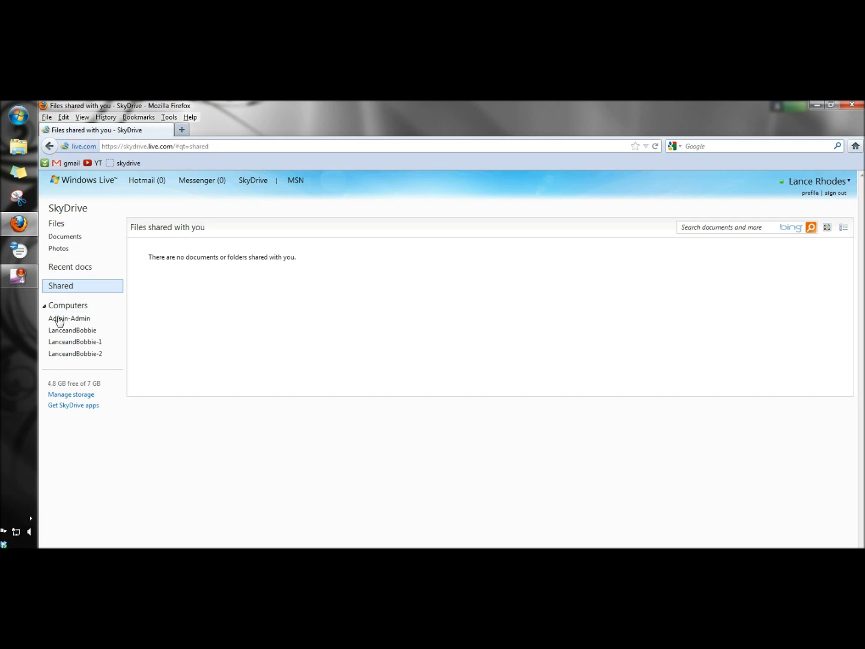
# - Return to Files and open Manage storage, showing 4.8 GB free of 7 GB
pyautogui.click(46, 306)
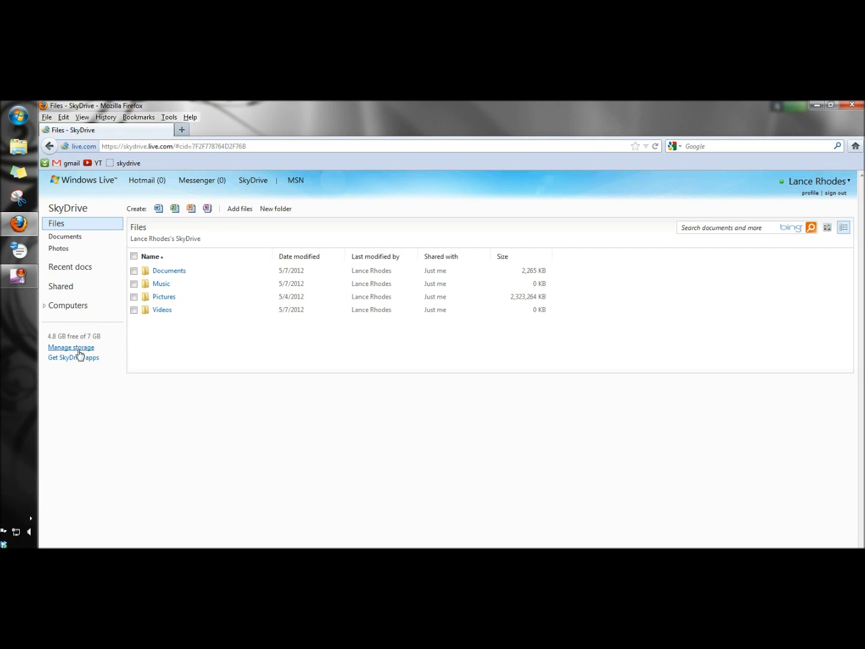
pyautogui.click(74, 350)
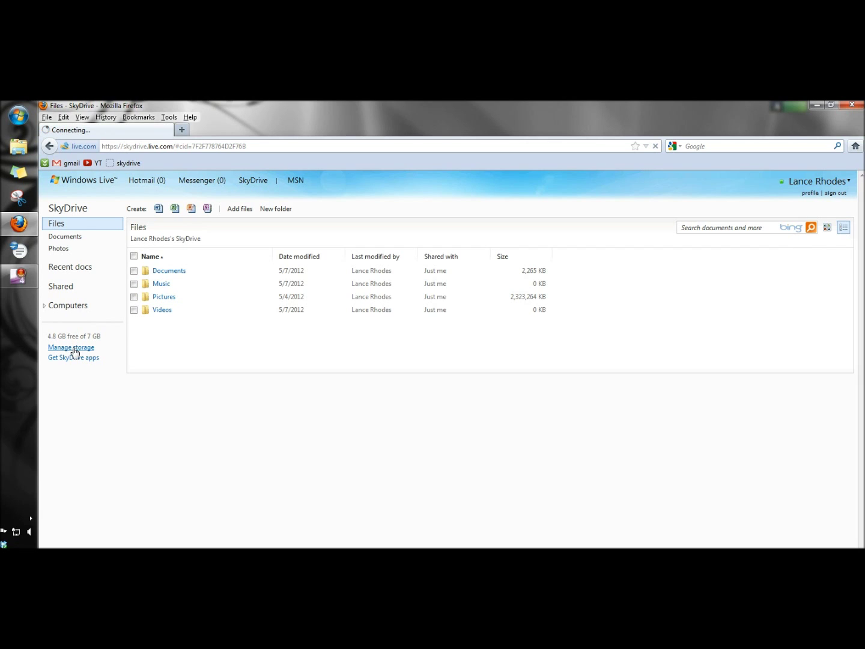